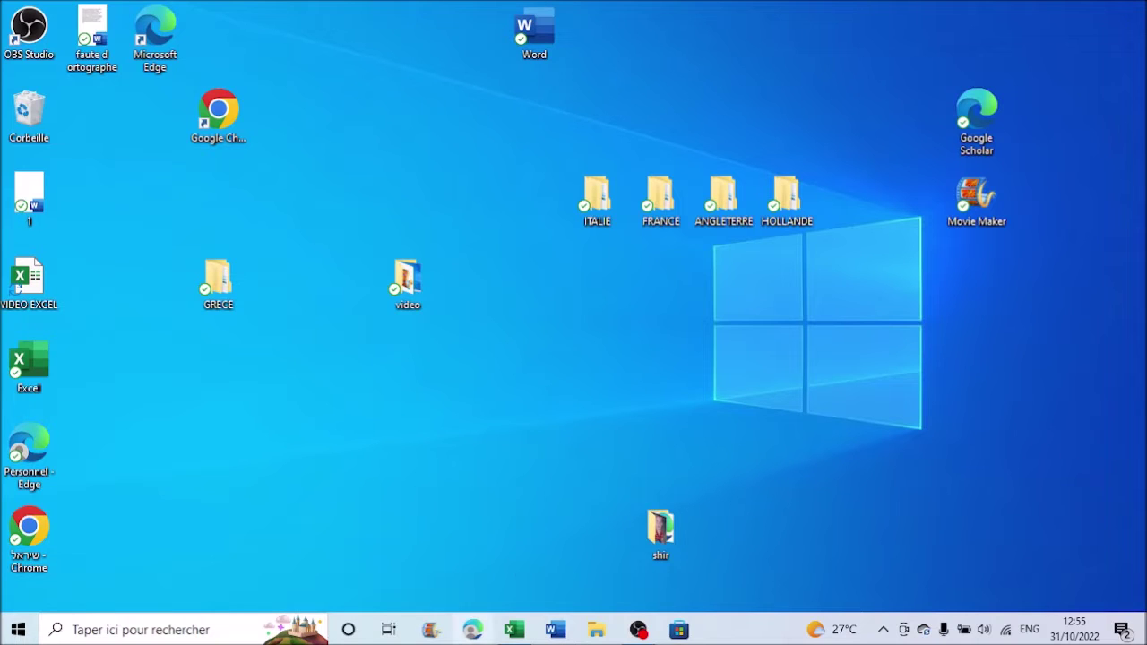
Switch to the VIDEO EXCEL workbook on sheet FILS2 in Excel.
click(514, 631)
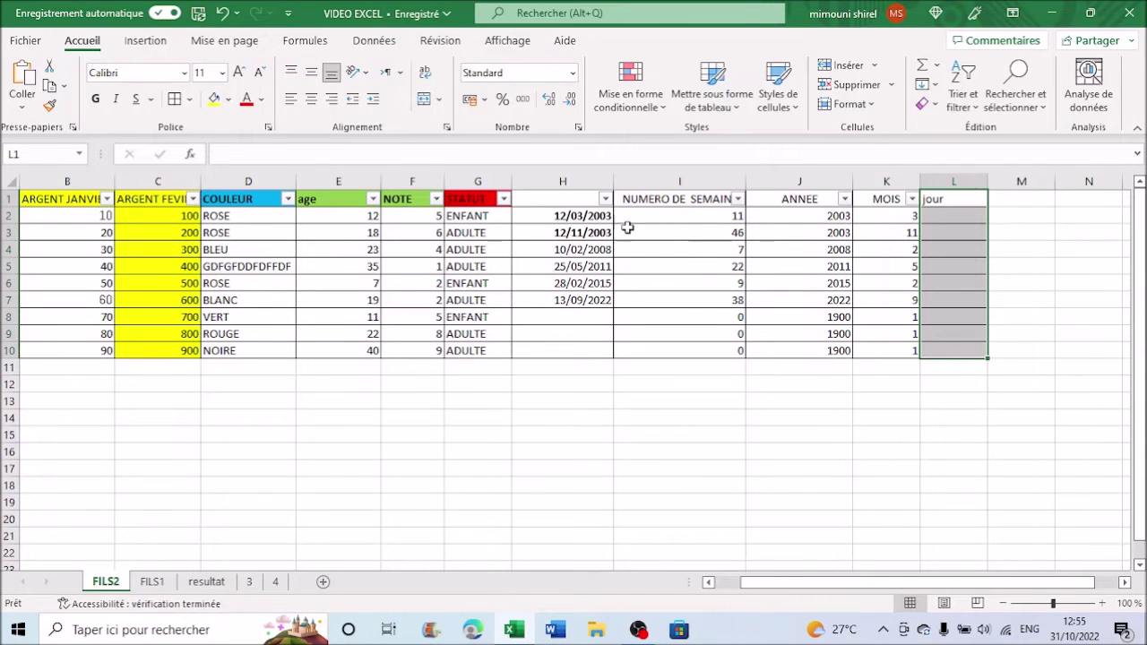
Start inserting a function into cell L2 from the Formules tab.
click(934, 218)
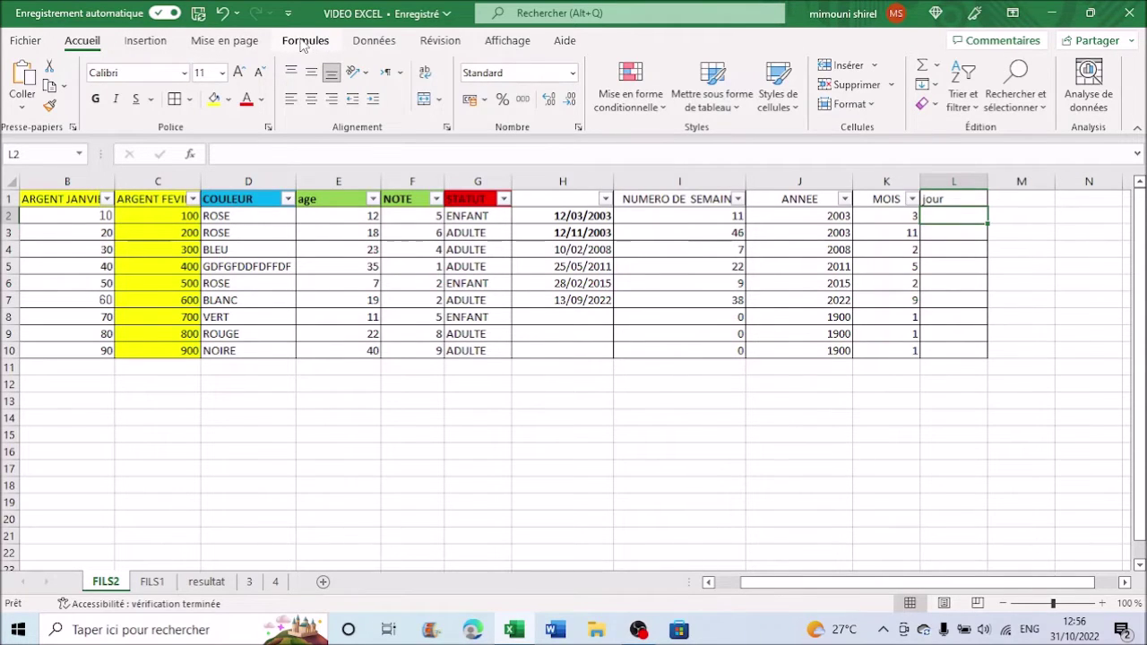
click(303, 45)
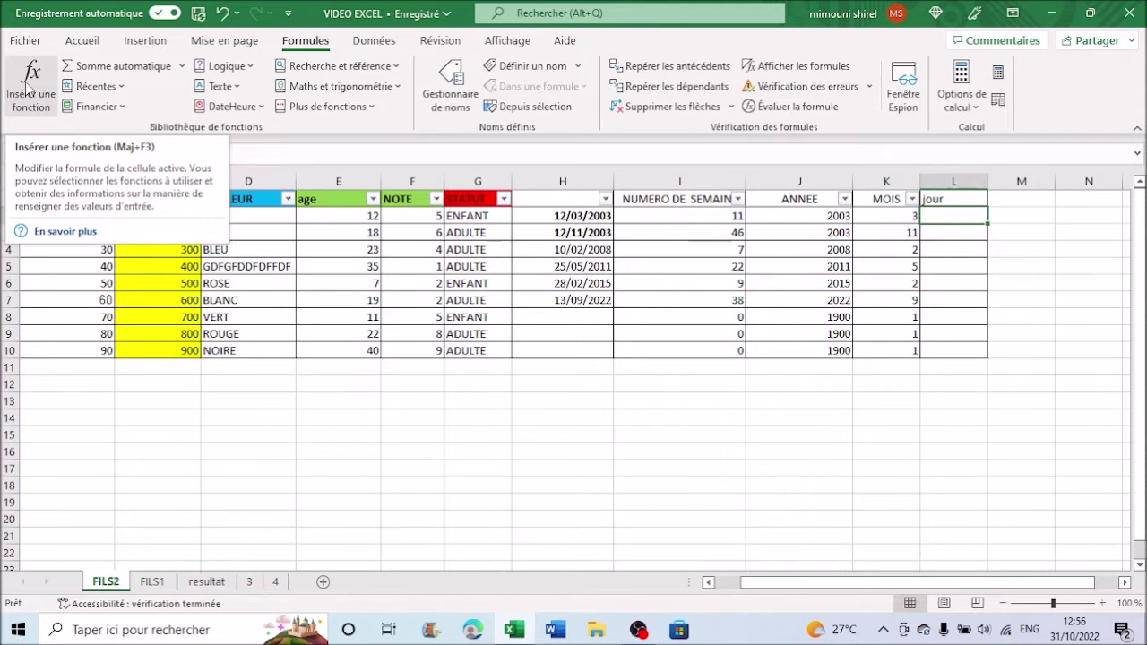
click(29, 89)
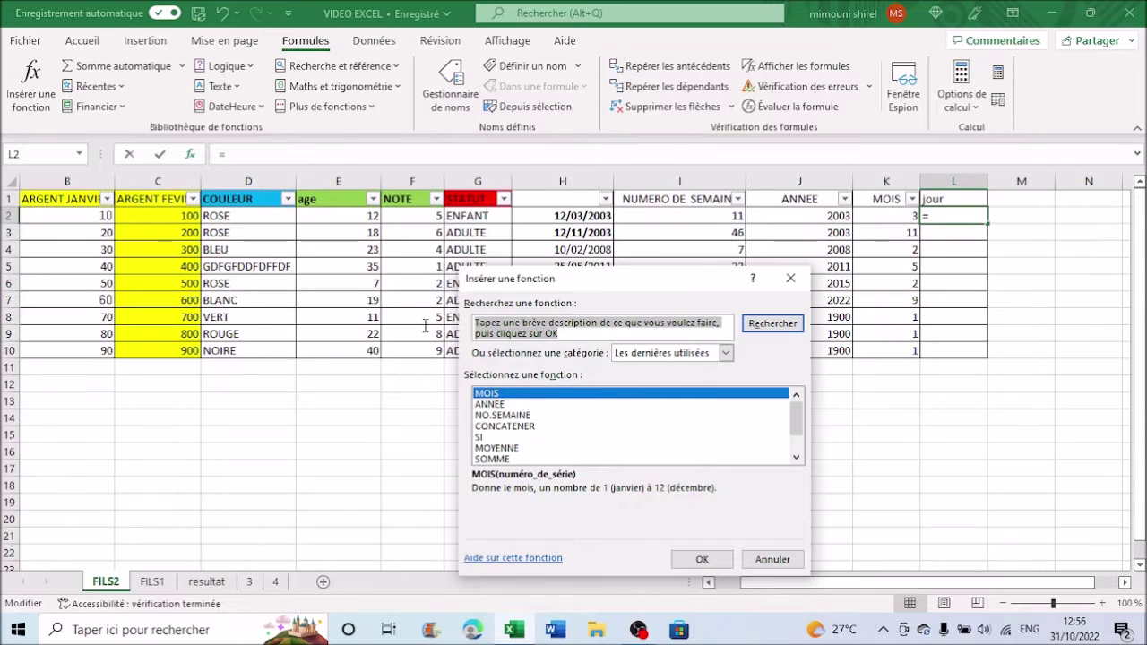
Enter =JOUR(H2) in L2 via the function search, returning day 12.
text(jour)
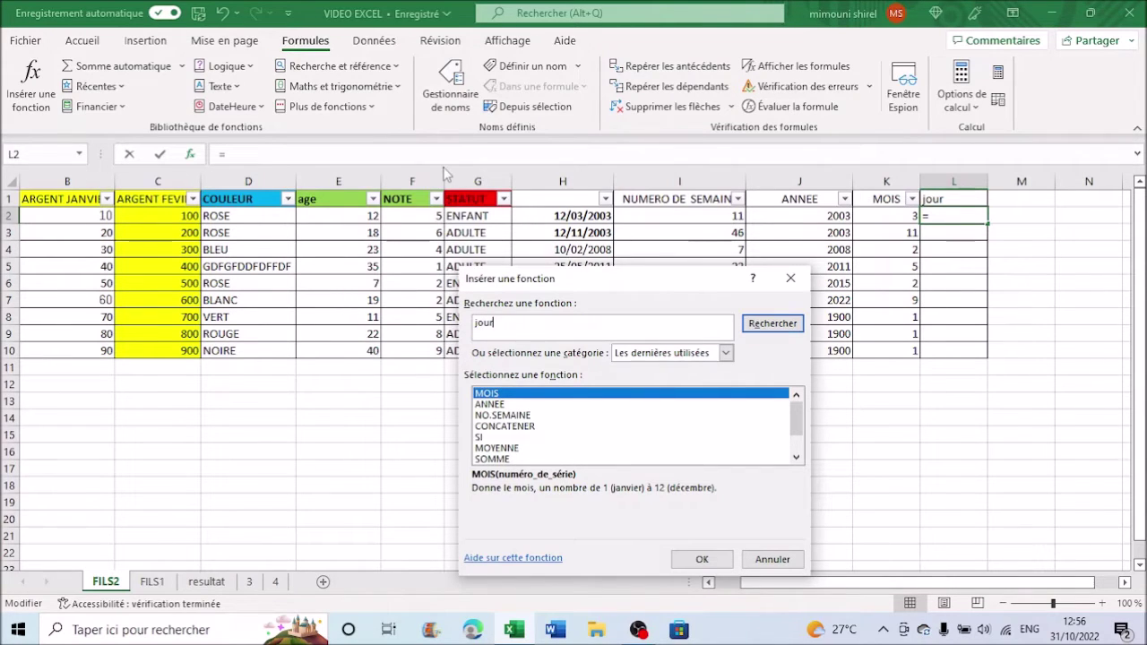
click(774, 324)
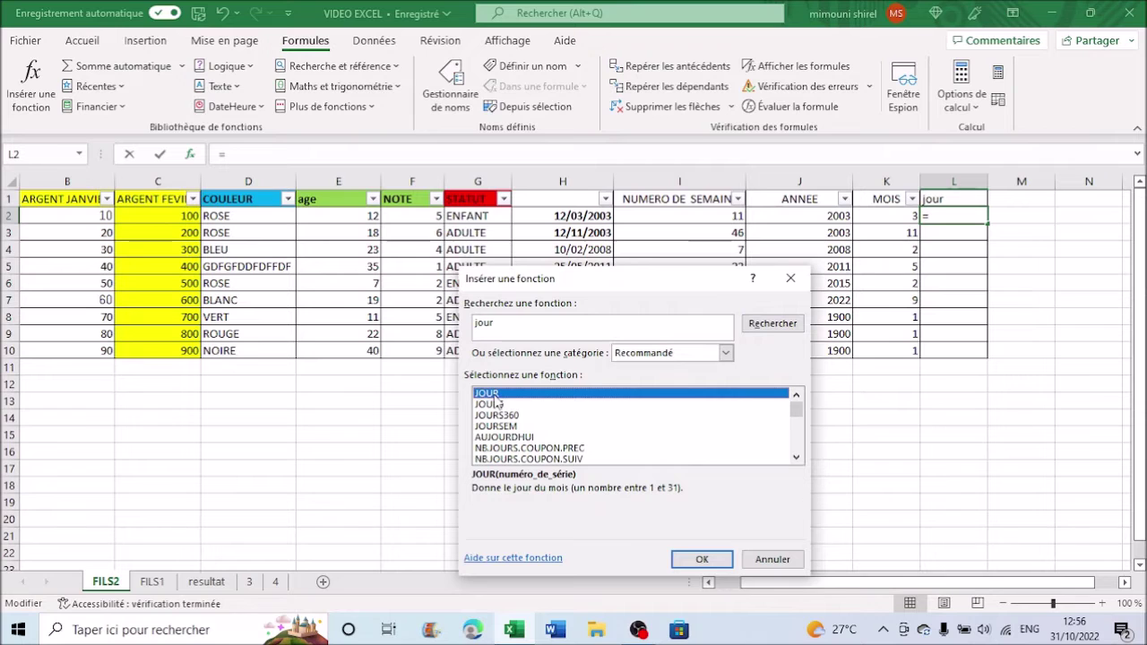
double_click(494, 394)
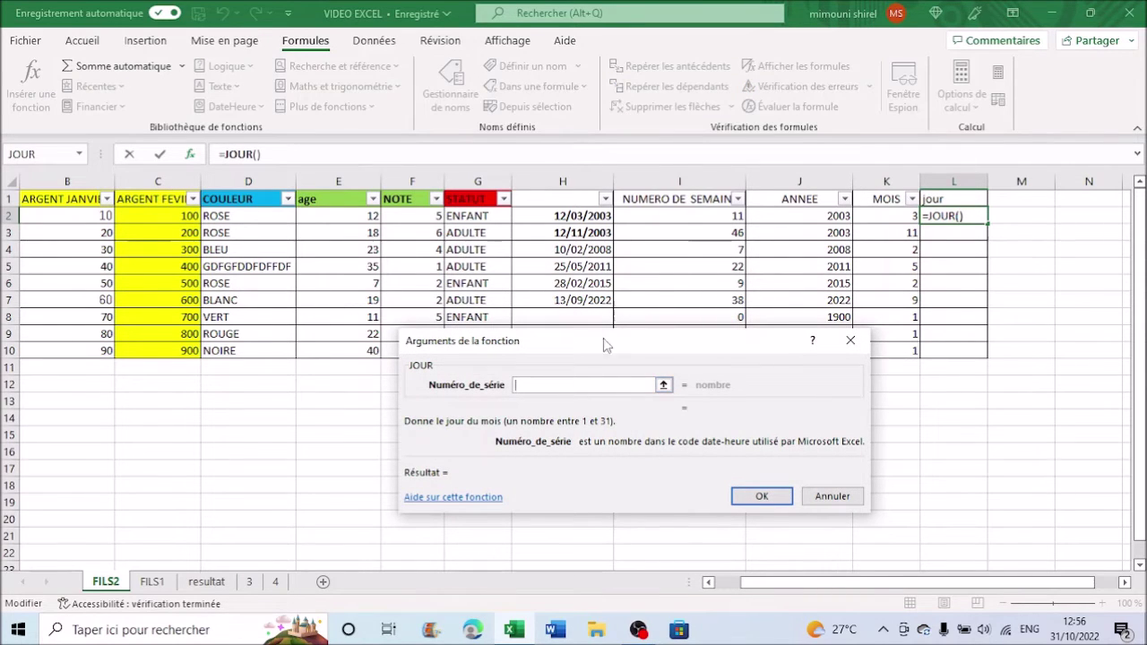
click(599, 220)
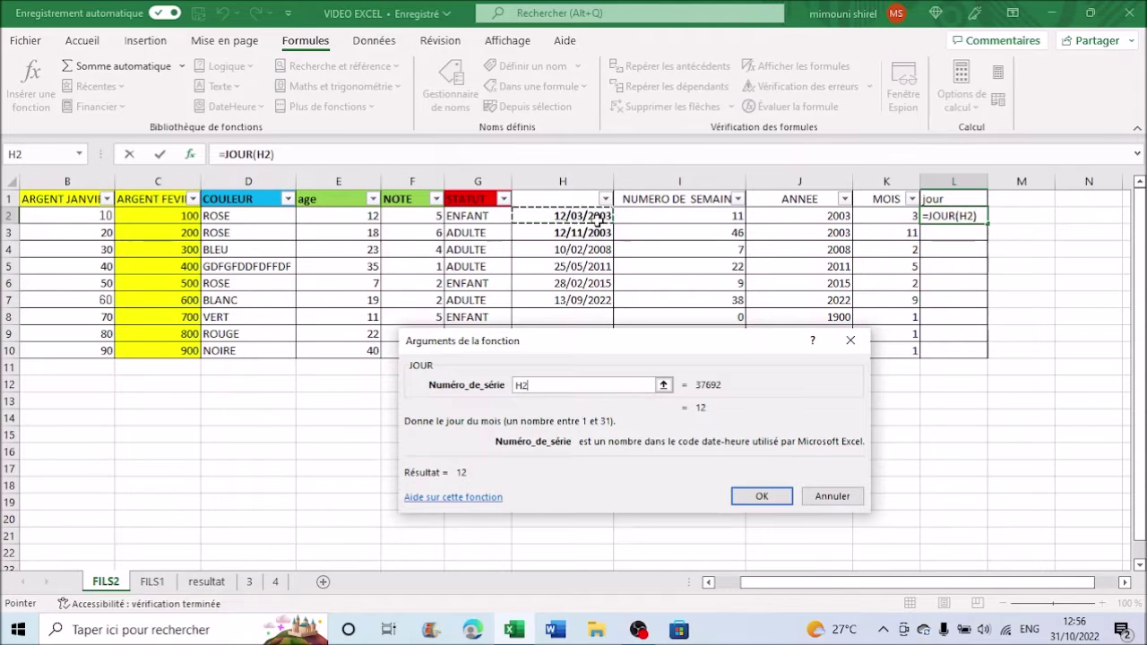
key(Return)
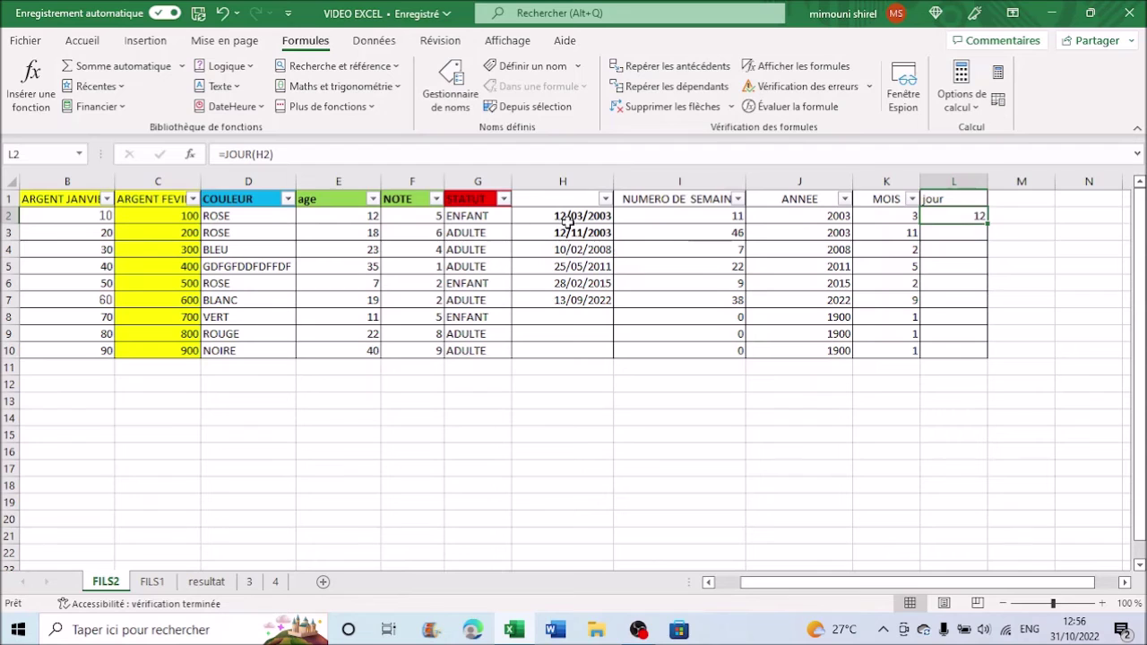
Type =JOUR(H3) into L3 to get the day of the second date.
click(566, 220)
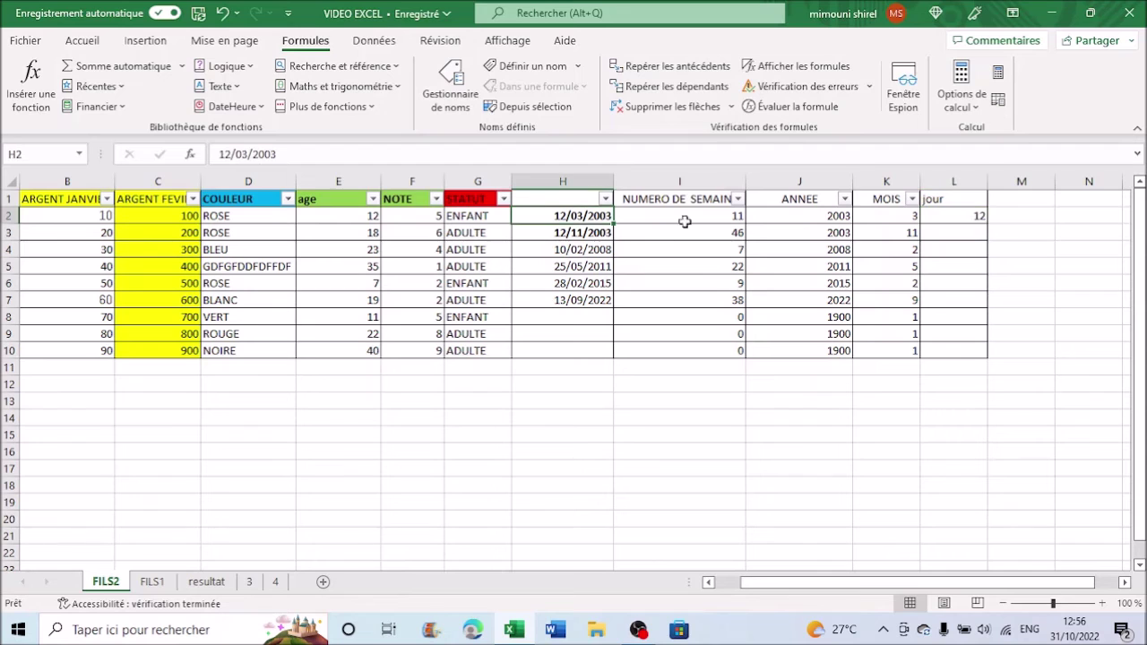
click(964, 233)
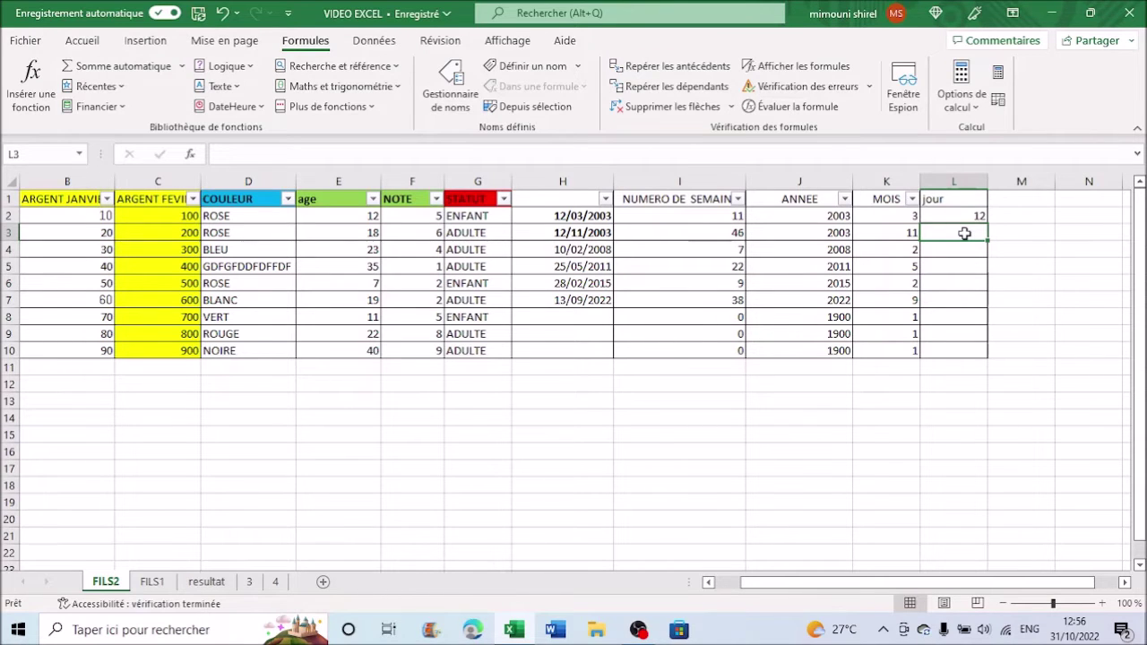
text(=j)
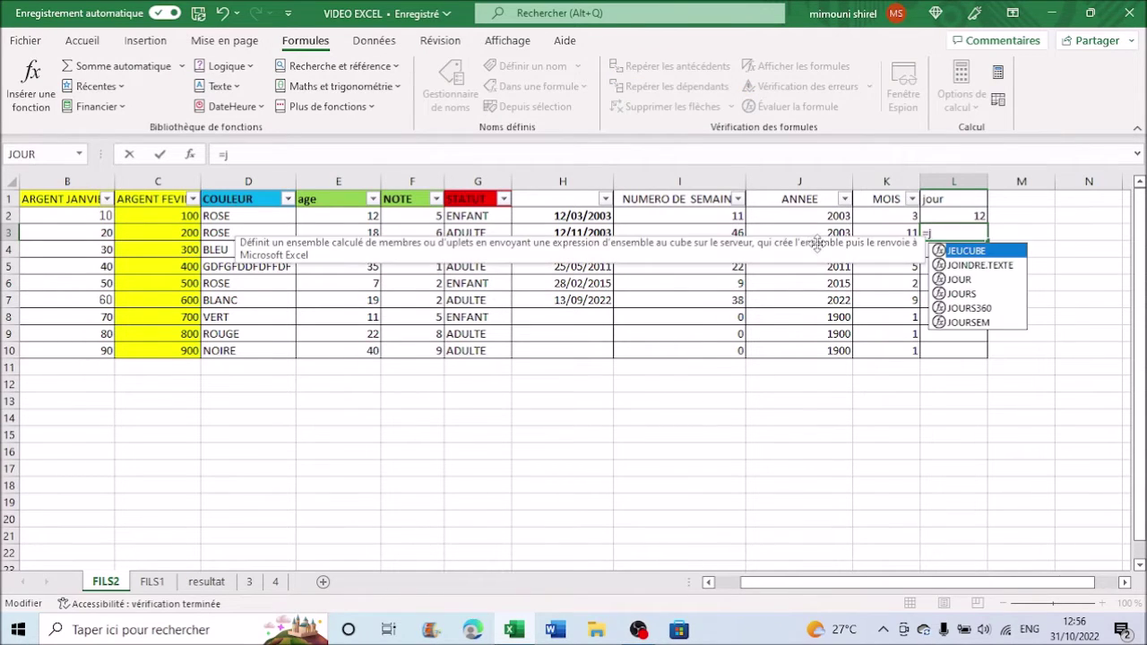
text(our)
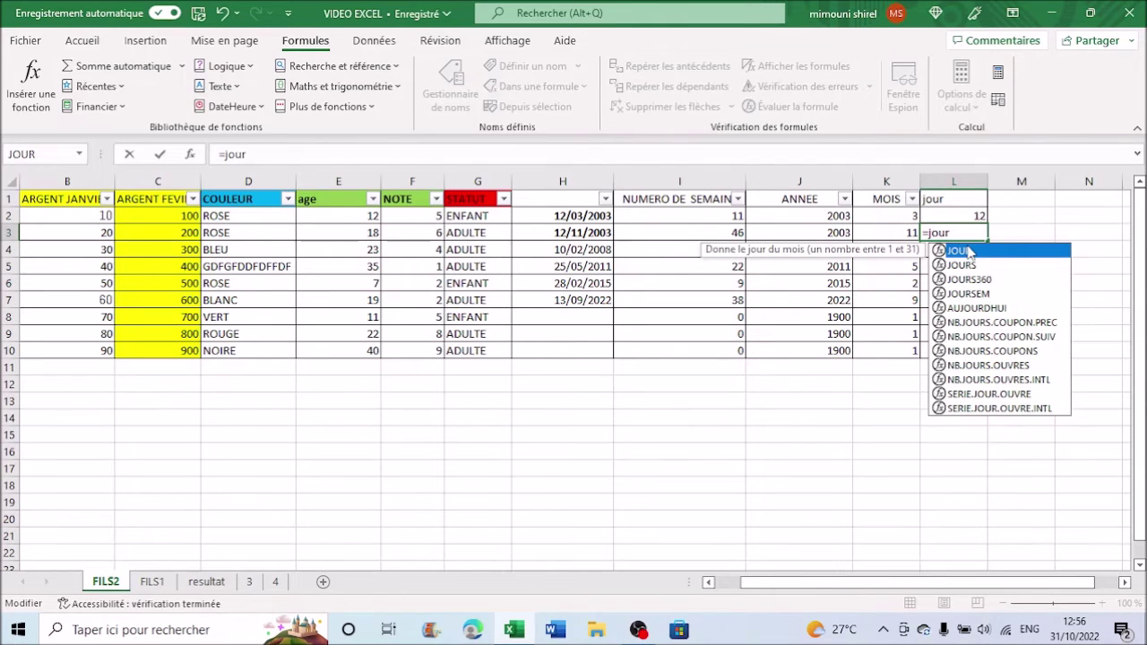
text(()
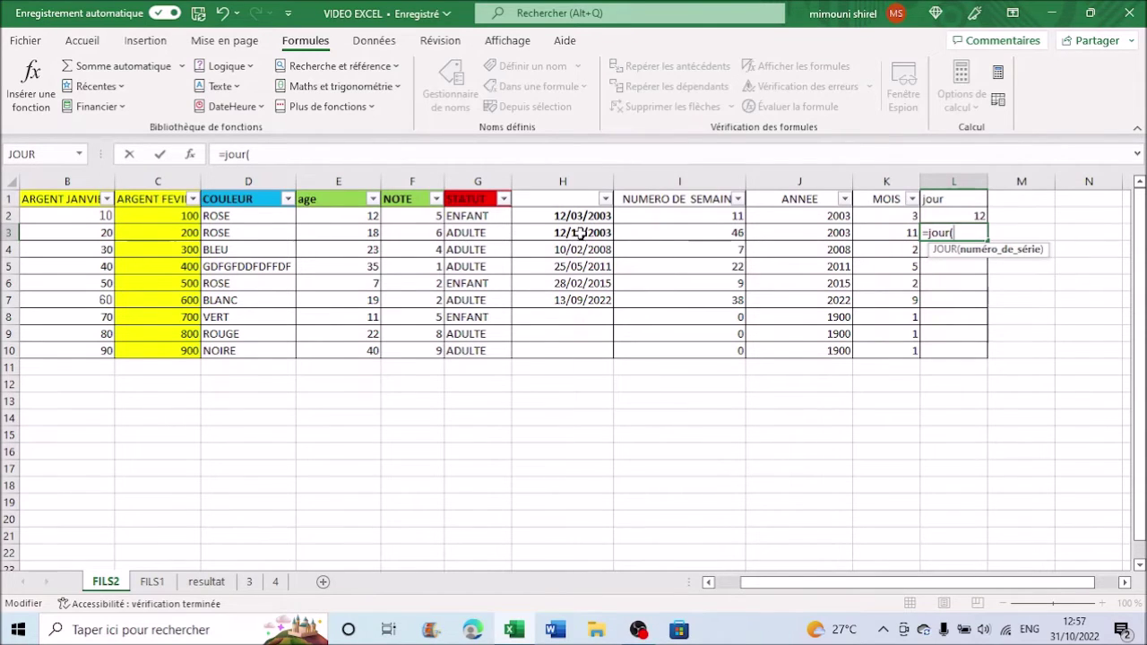
click(581, 233)
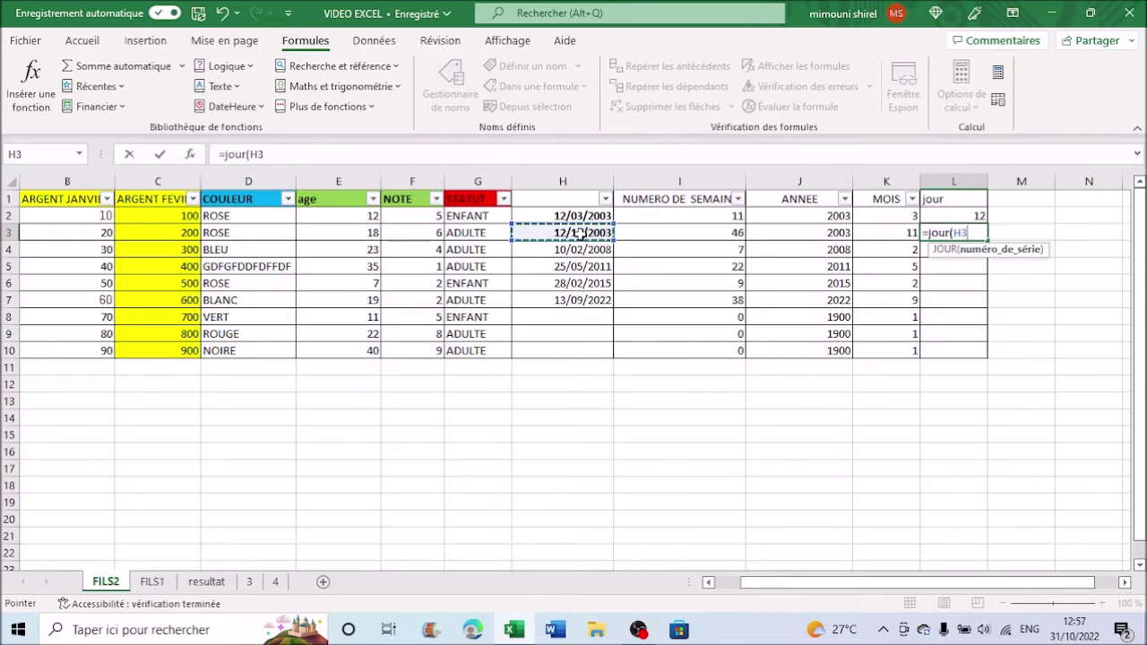
text())
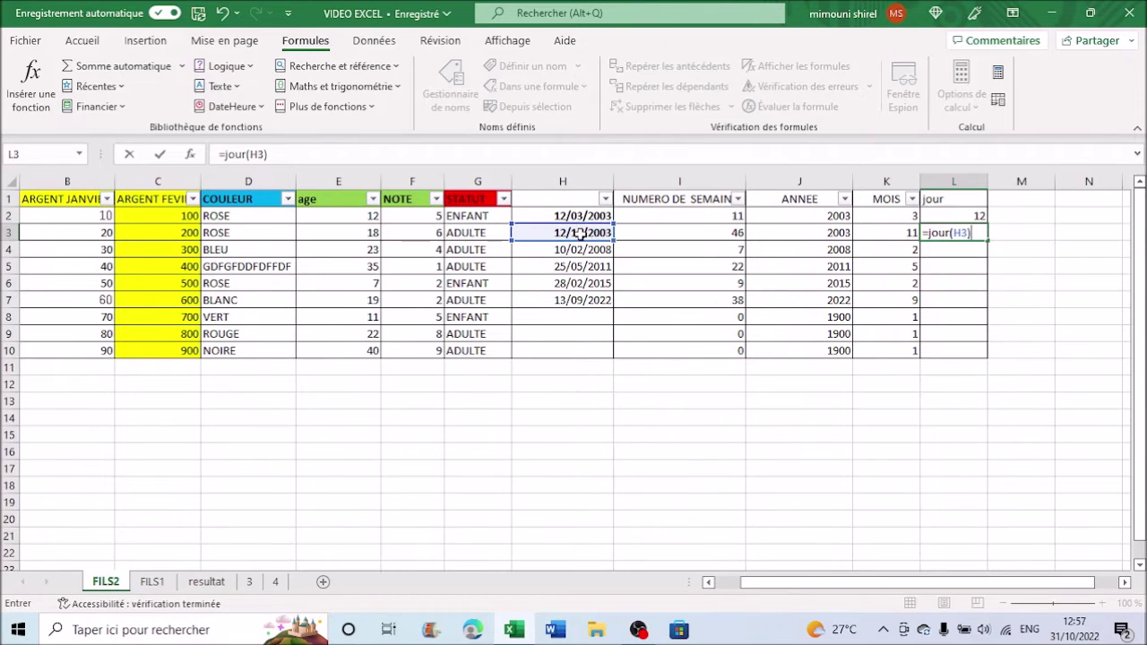
key(Return)
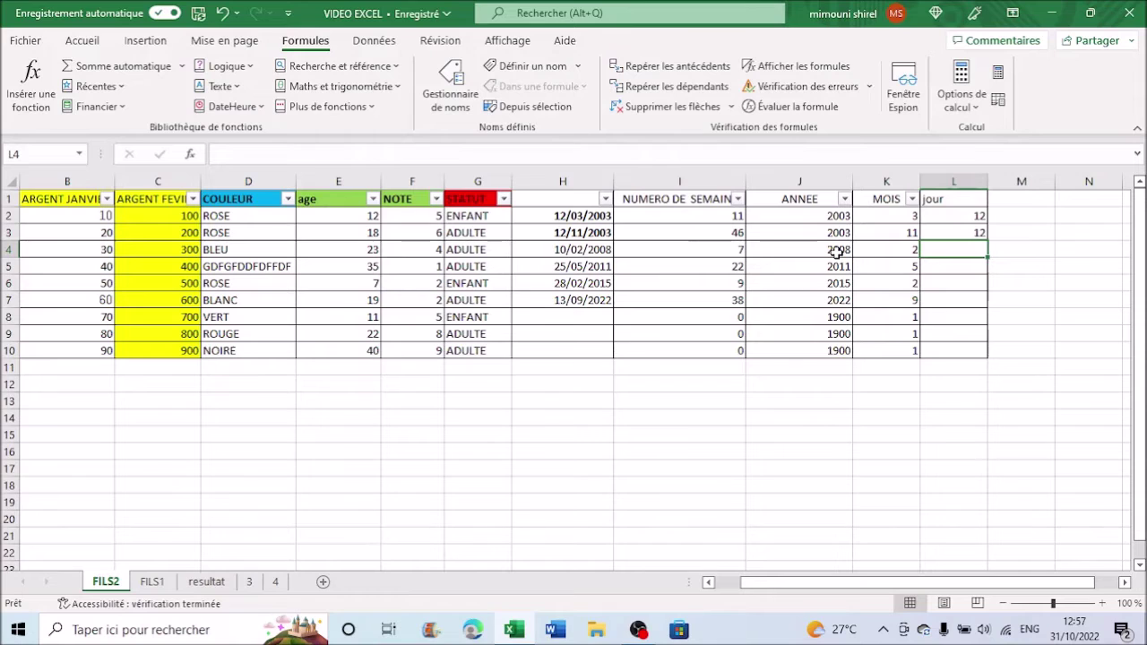
click(978, 231)
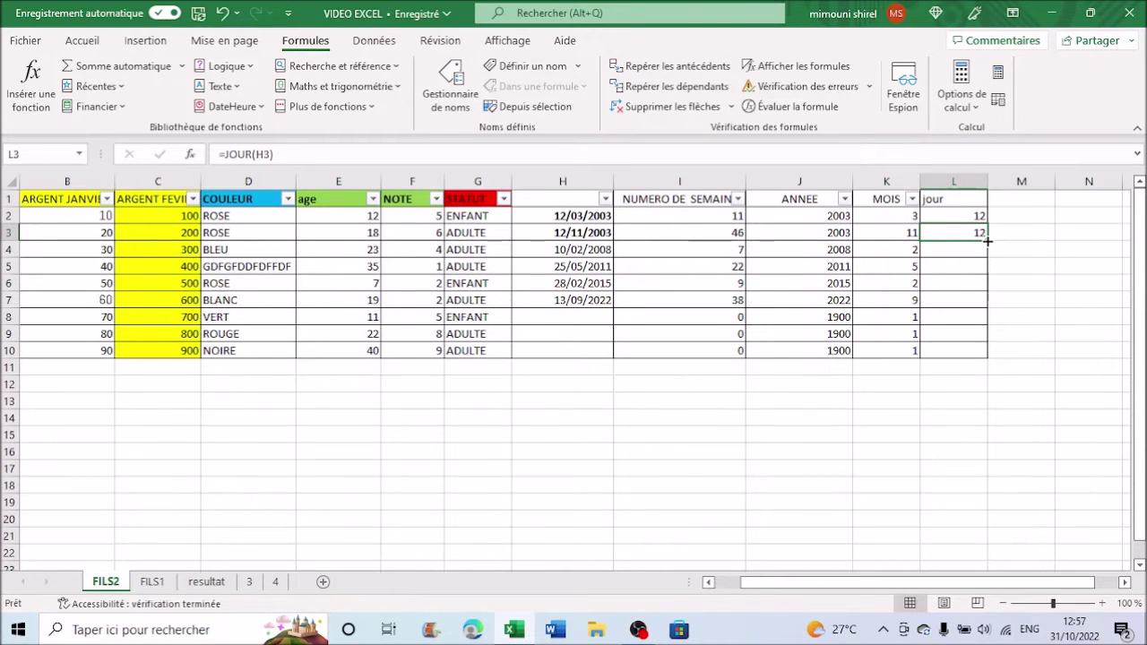
Fill the JOUR formula down to L10, then select columns J and K.
drag(986, 240, 984, 353)
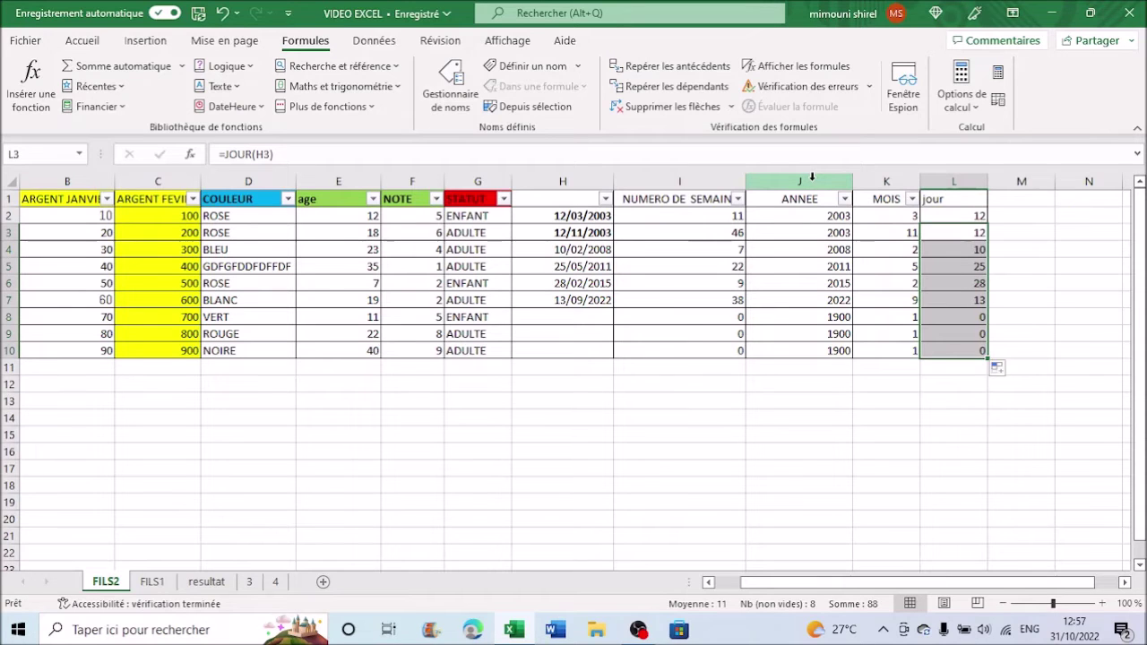
drag(818, 177, 901, 181)
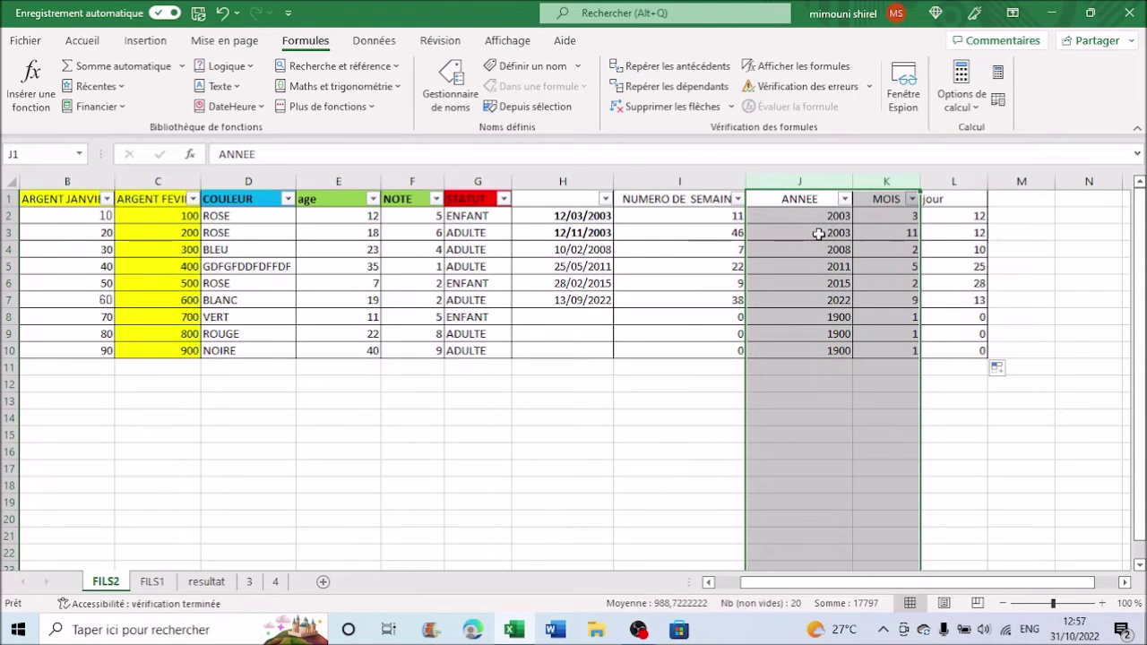
right_click(819, 233)
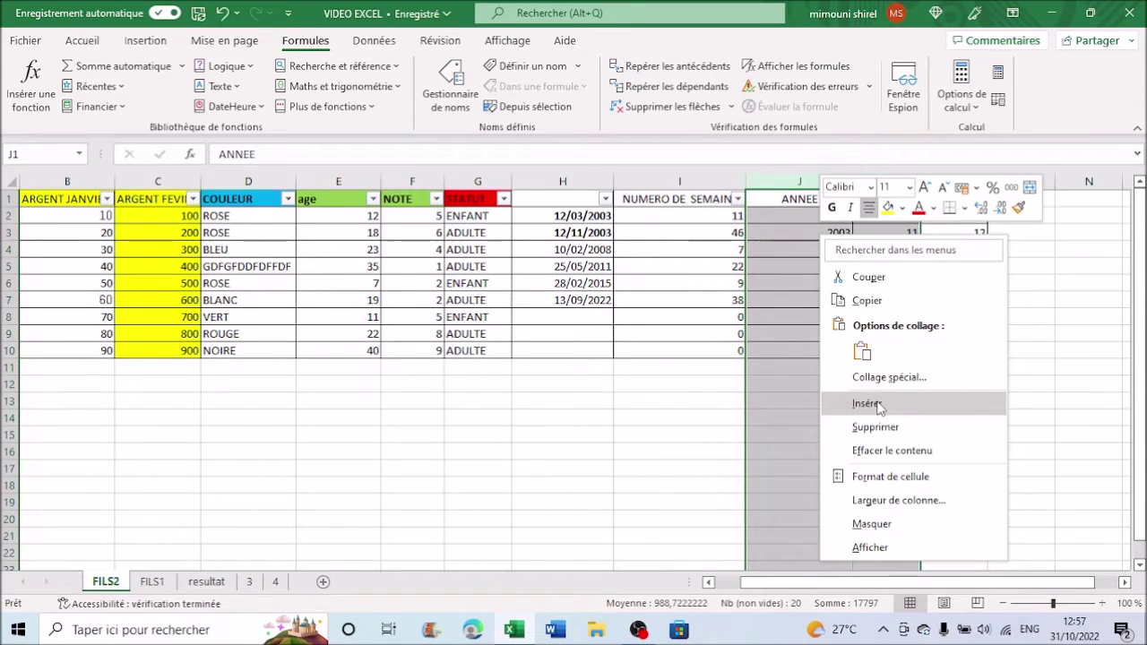
Insert two blank columns at J:K and select the shifted jour column N.
click(879, 404)
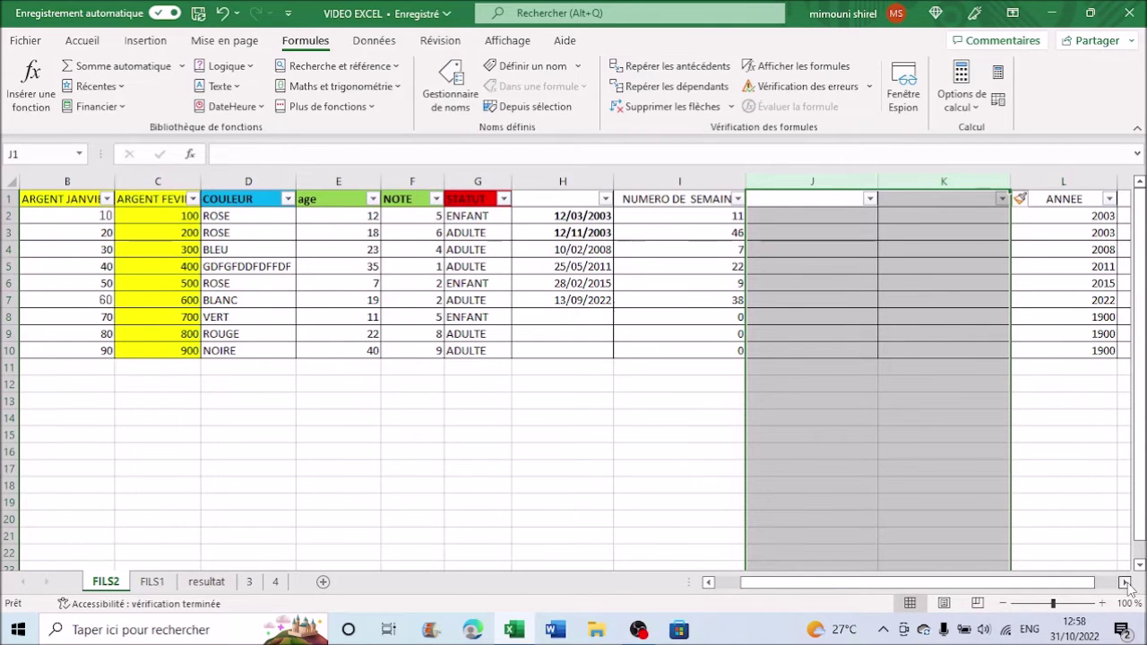
click(1125, 583)
click(1125, 582)
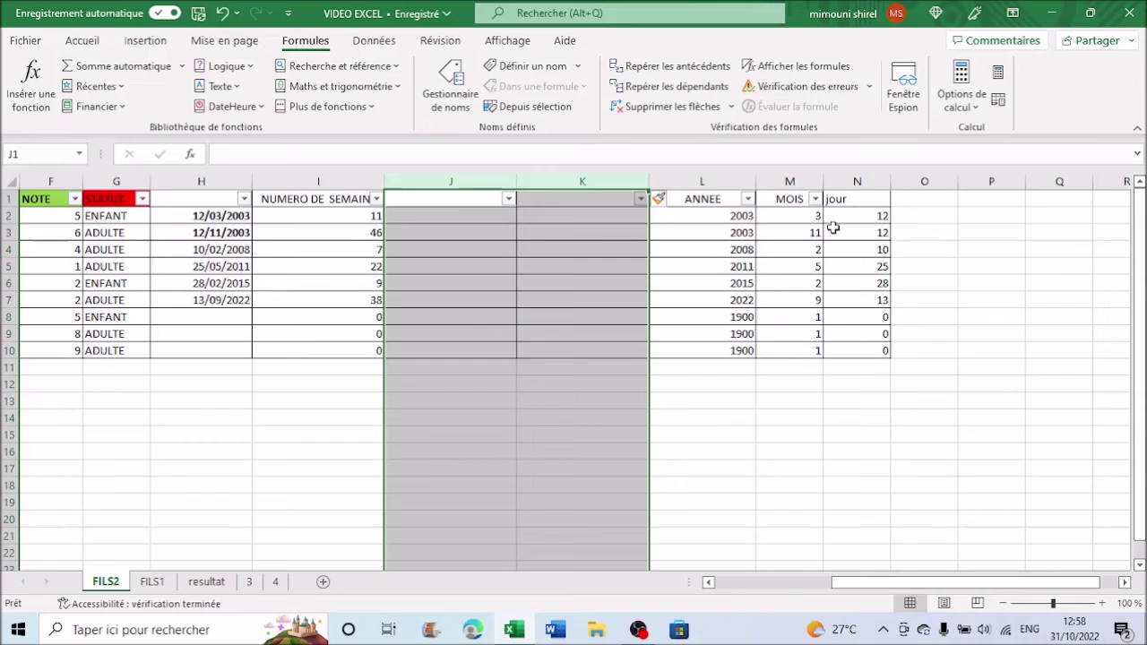
click(857, 176)
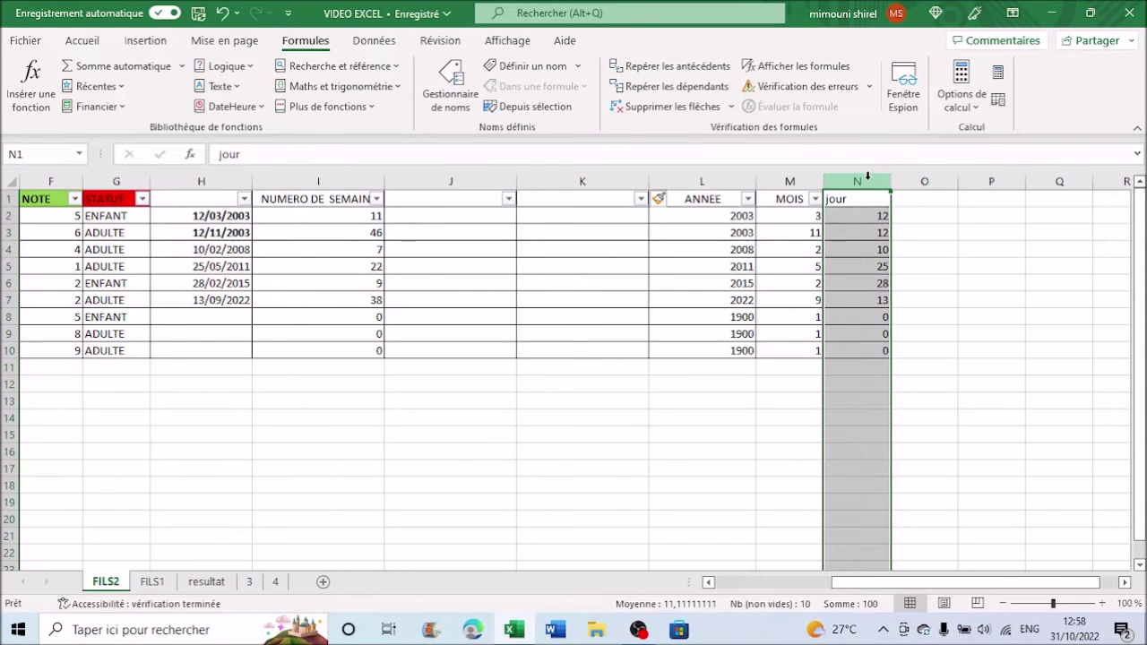
Move the jour column from N into column J, then select the MOIS column M.
key(ctrl+c)
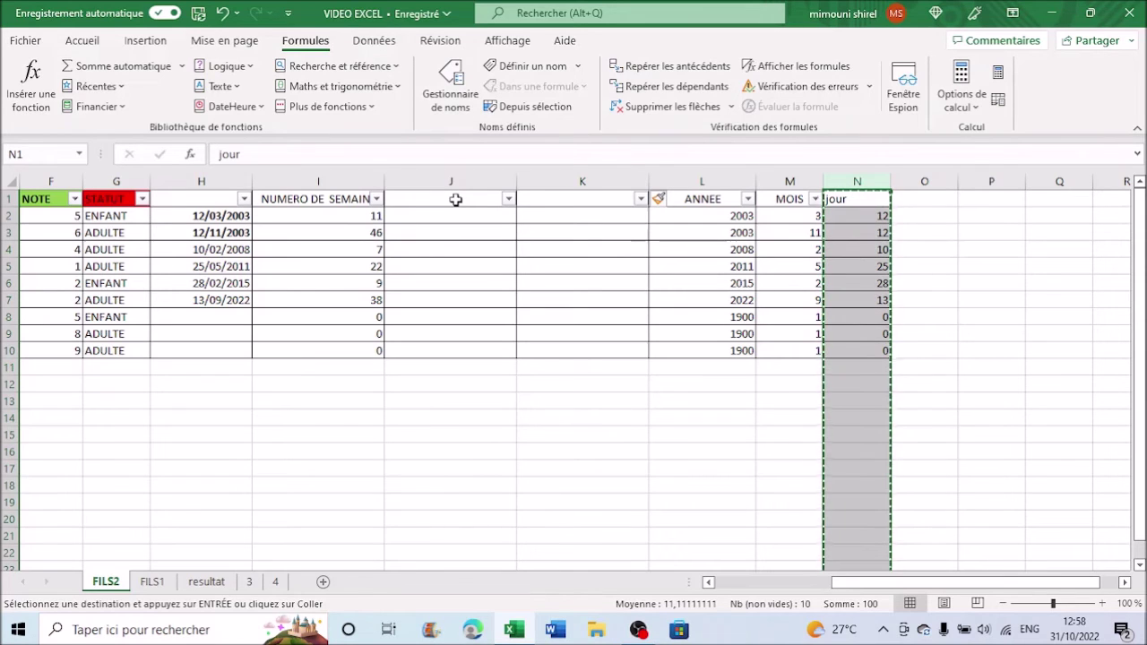
click(456, 198)
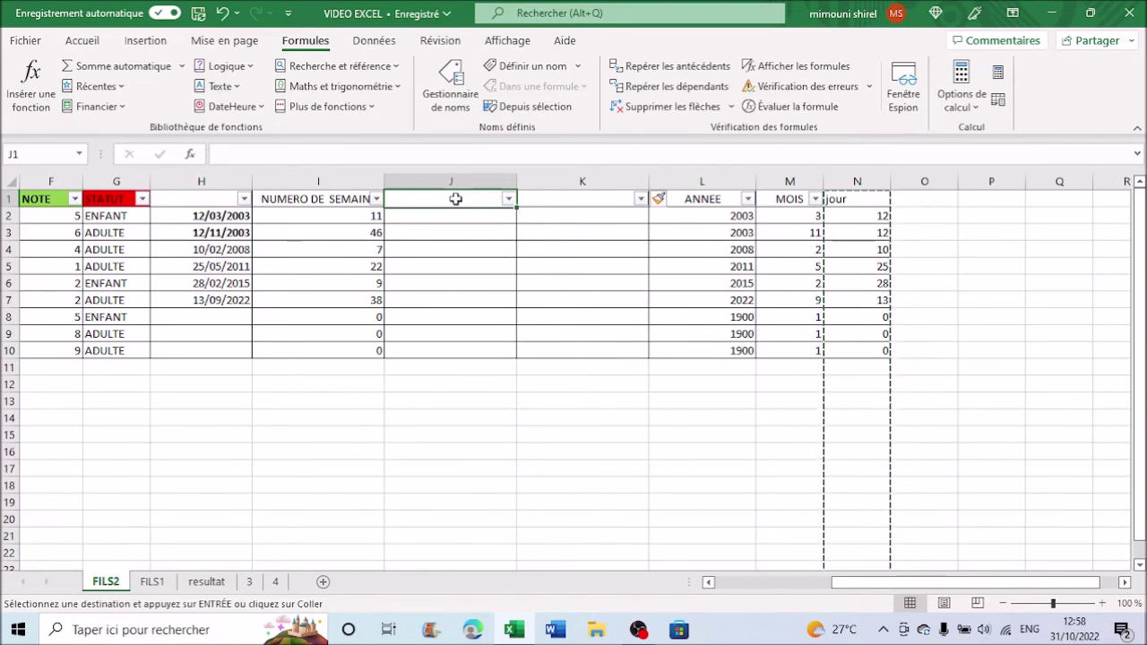
key(ctrl+v)
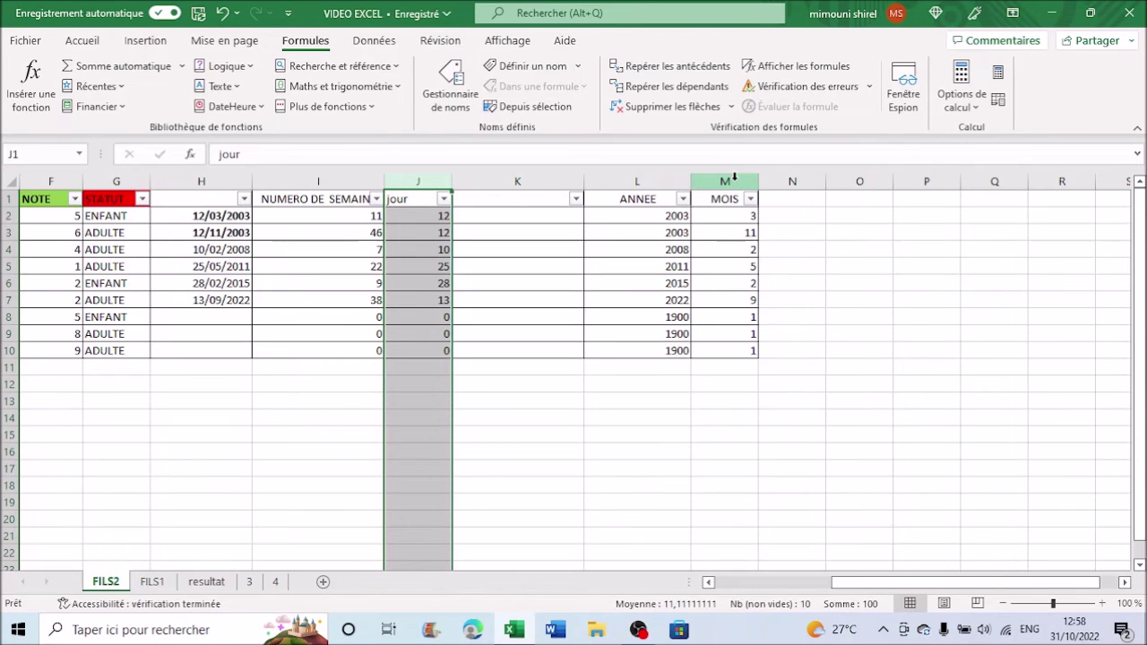
click(734, 178)
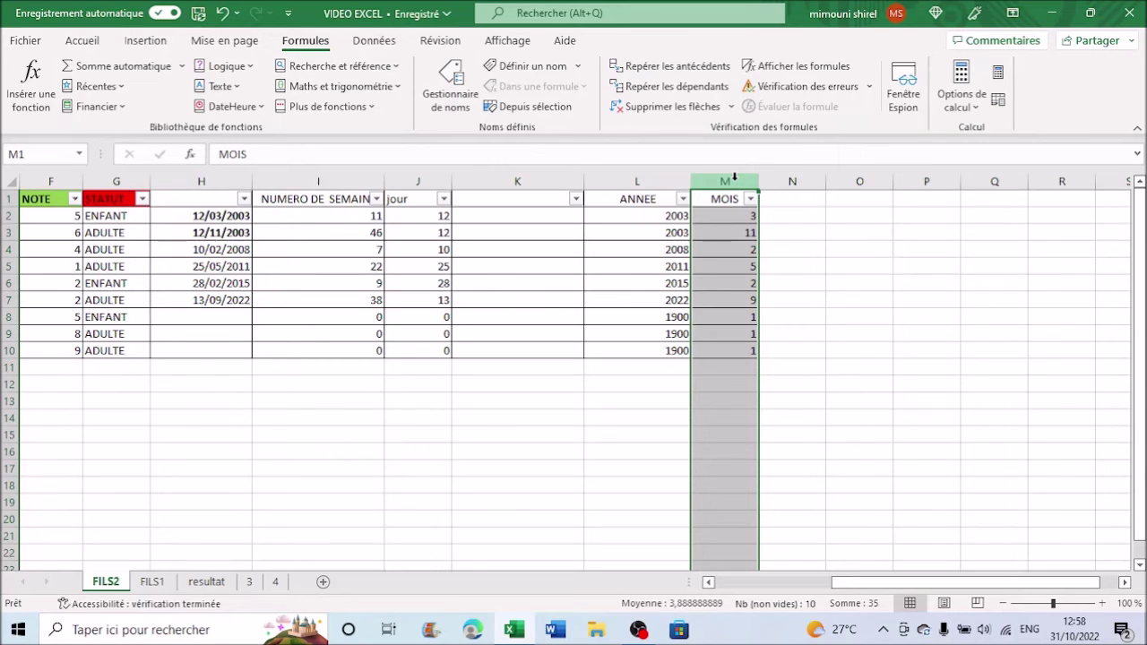
Move MOIS from column M into column K, shifting ANNEE to column L.
key(ctrl+c)
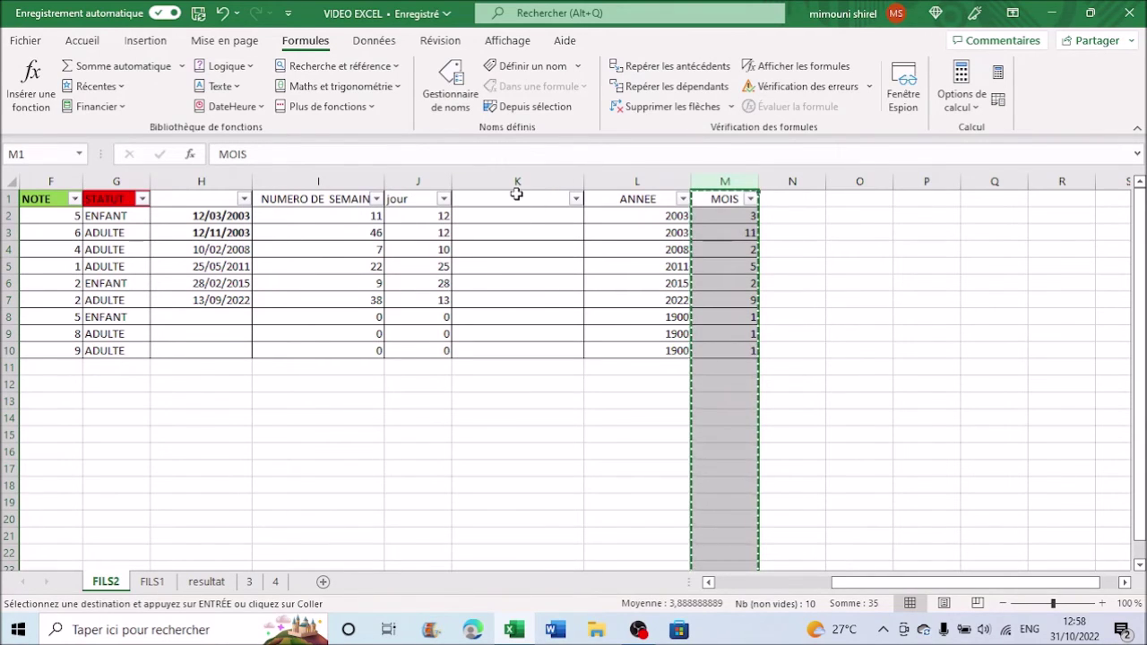
click(517, 184)
click(517, 193)
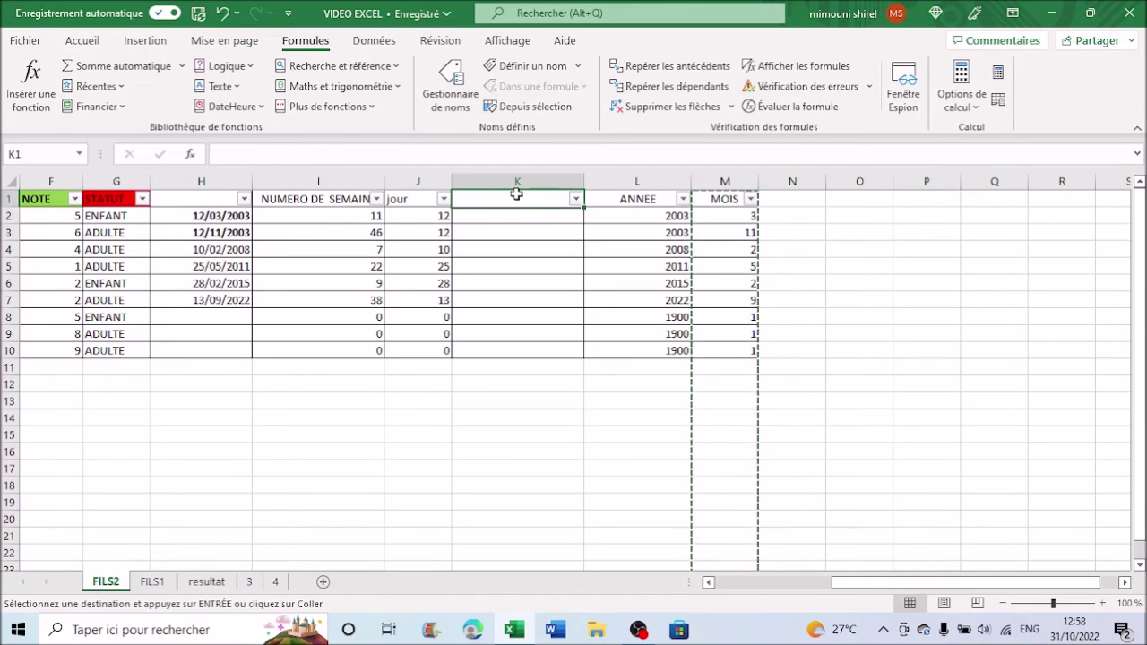
click(517, 182)
key(ctrl+plus)
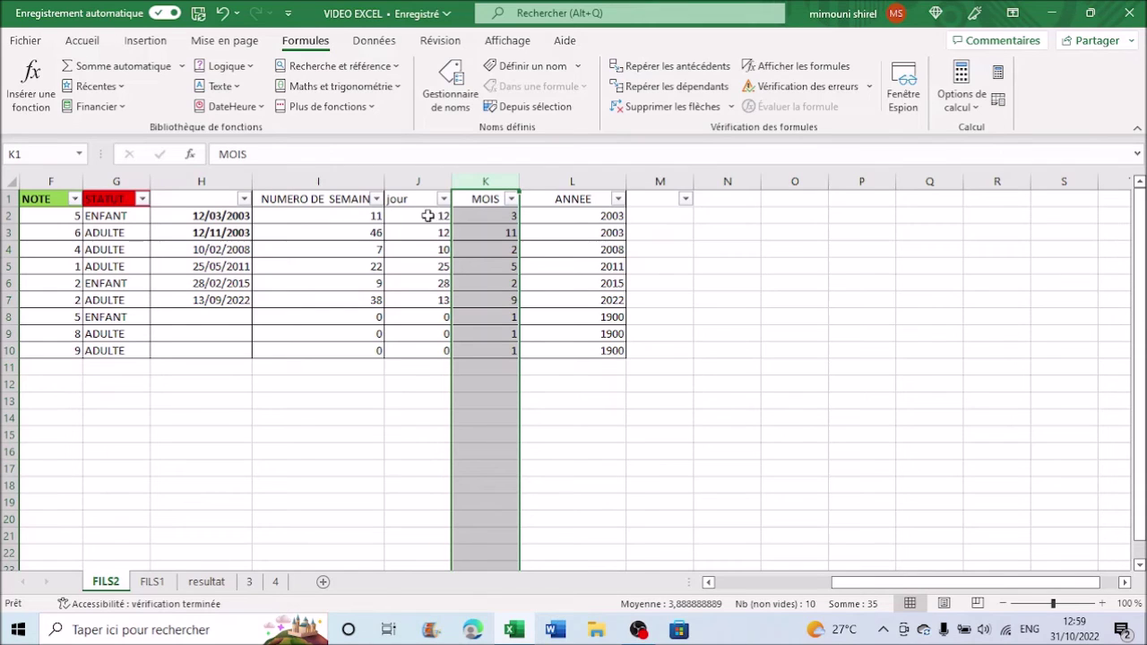
click(618, 217)
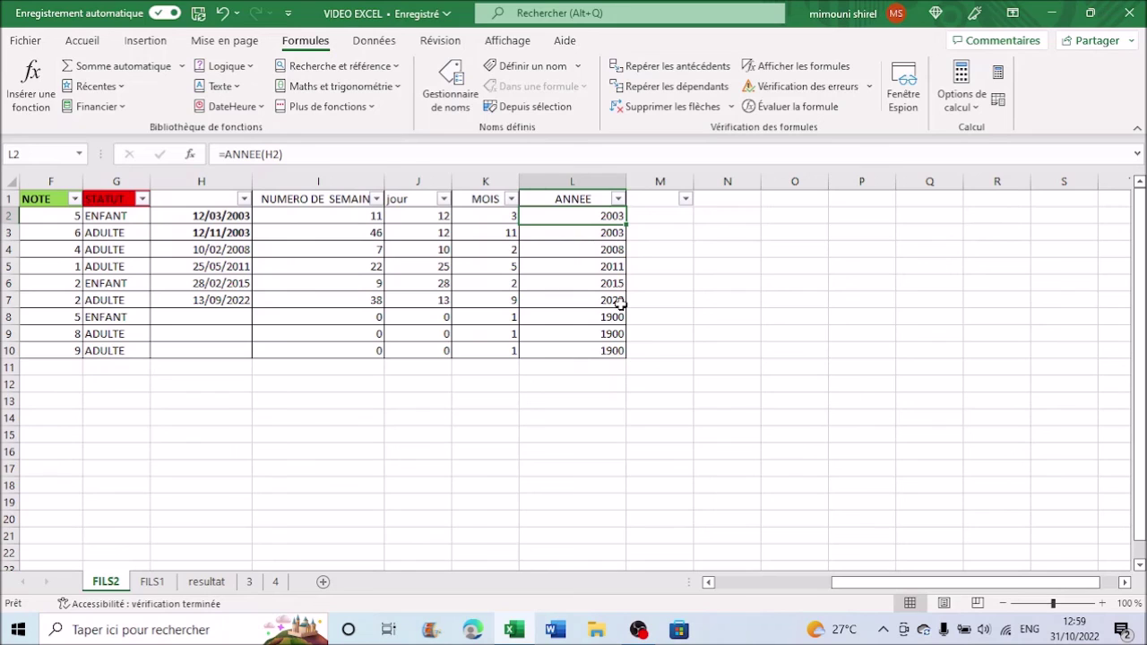
click(544, 183)
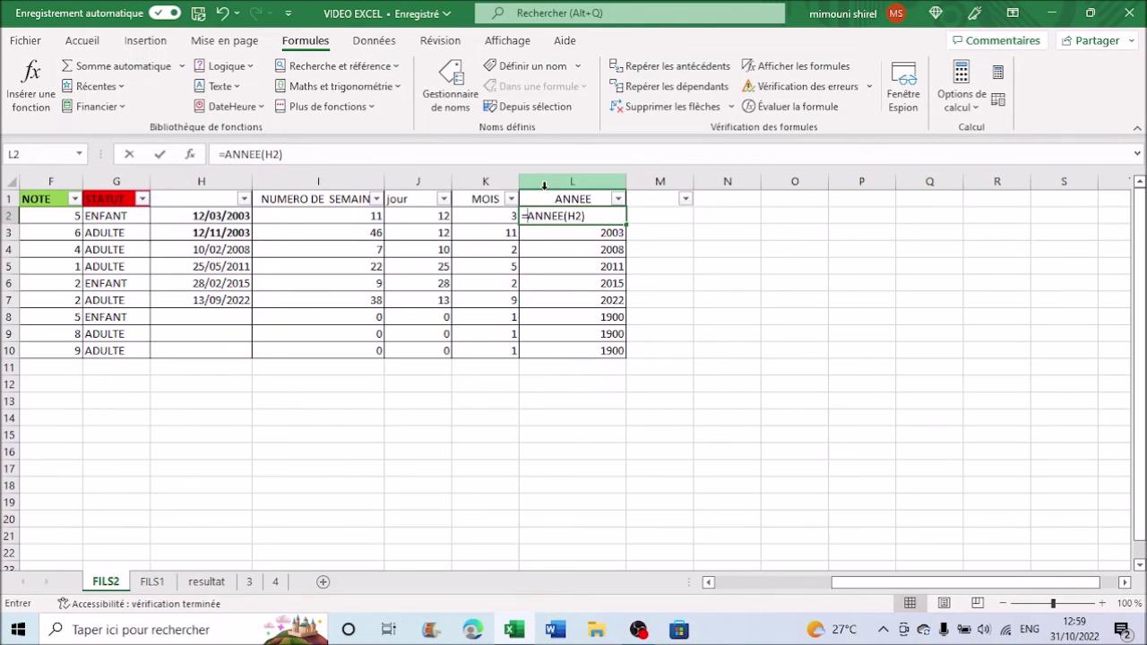